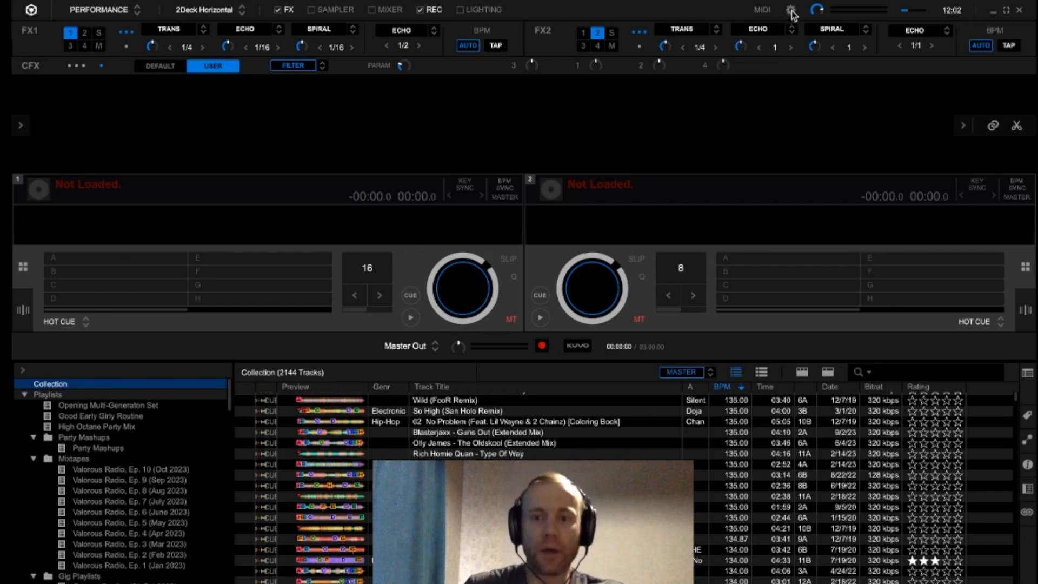
- Open the preferences and review the View settings for browsing, layout, effect panel and enlarged waveform
{"action": "left_click", "coordinate": [791, 11]}
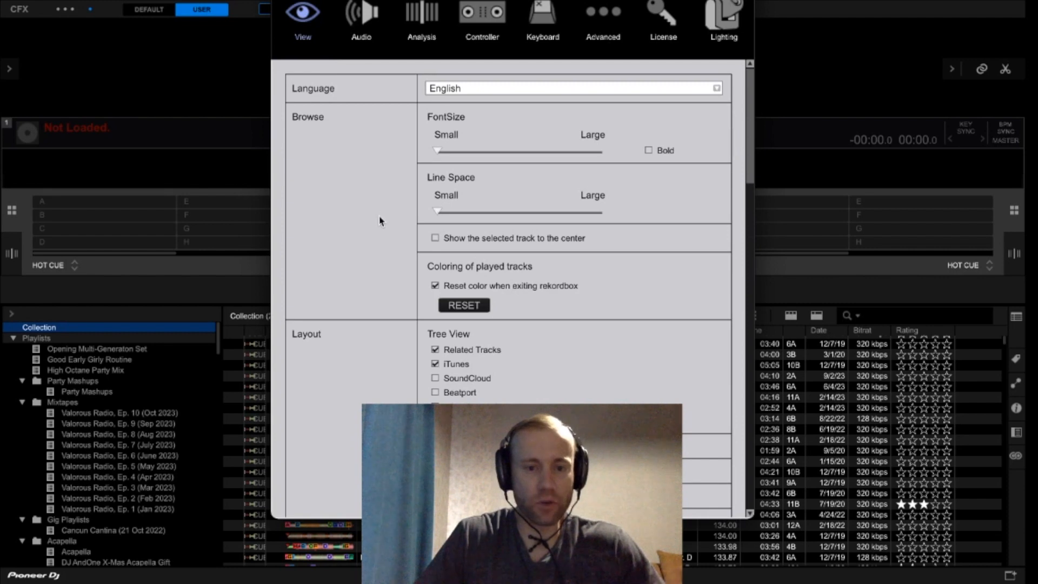
{"action": "scroll", "coordinate": [372, 234], "scroll_direction": "down", "scroll_amount": 3}
{"action": "scroll", "coordinate": [425, 296], "scroll_direction": "down", "scroll_amount": 6}
{"action": "scroll", "coordinate": [381, 304], "scroll_direction": "down", "scroll_amount": 5}
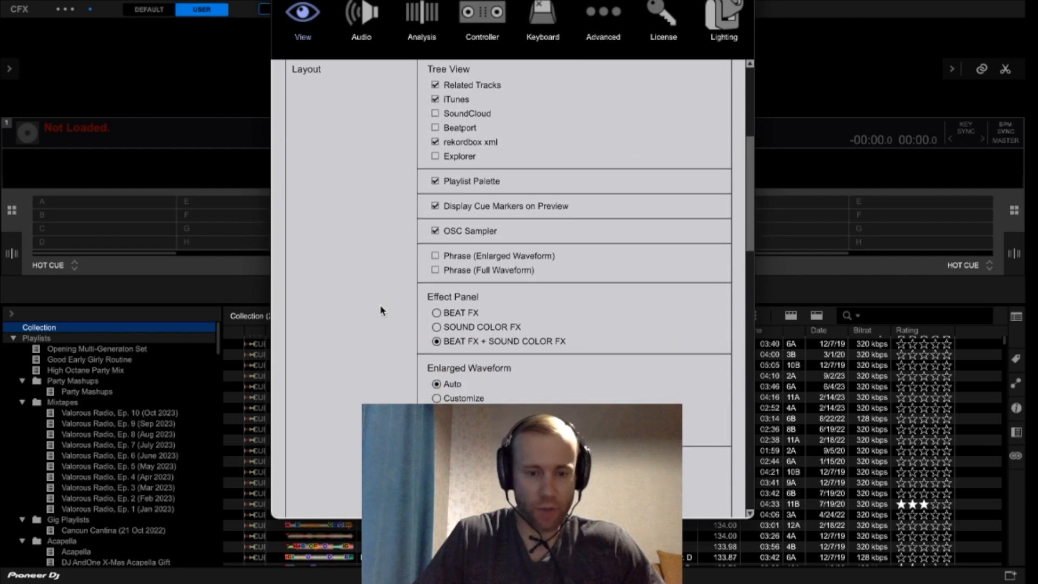
{"action": "scroll", "coordinate": [383, 309], "scroll_direction": "down", "scroll_amount": 1}
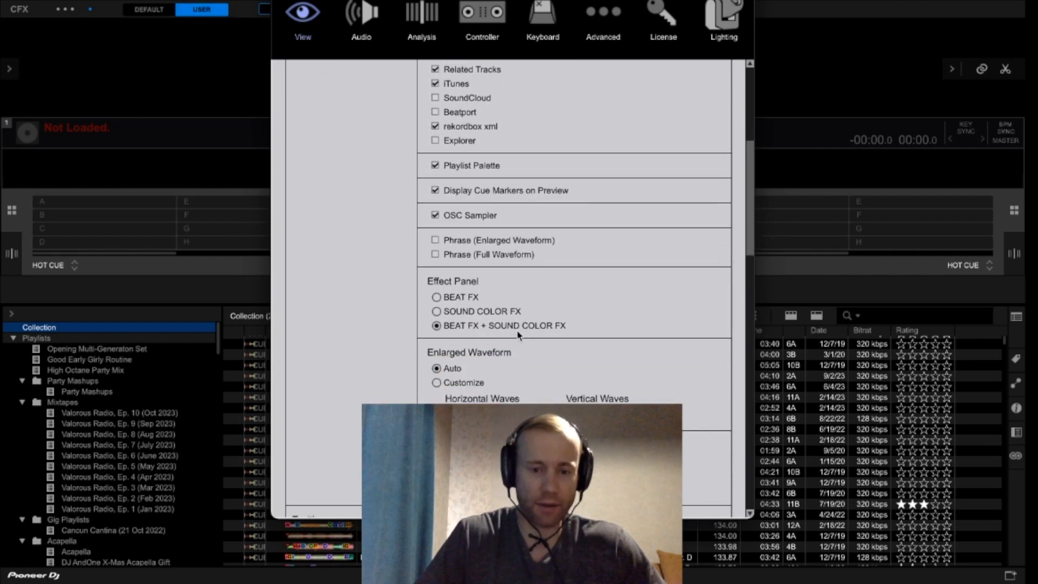
{"action": "scroll", "coordinate": [519, 335], "scroll_direction": "down", "scroll_amount": 3}
{"action": "scroll", "coordinate": [513, 336], "scroll_direction": "down", "scroll_amount": 10}
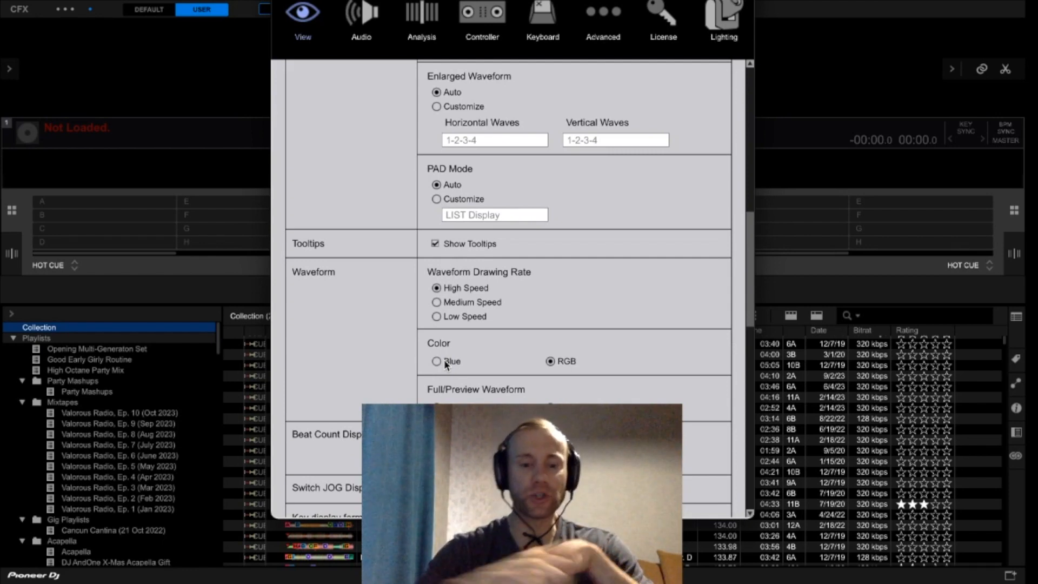
- Examine the remaining View settings, covering waveform colour, key display format, hot cue colours and pad FX colours
{"action": "scroll", "coordinate": [443, 358], "scroll_direction": "down", "scroll_amount": 5}
{"action": "scroll", "coordinate": [372, 367], "scroll_direction": "down", "scroll_amount": 10}
{"action": "scroll", "coordinate": [369, 377], "scroll_direction": "down", "scroll_amount": 3}
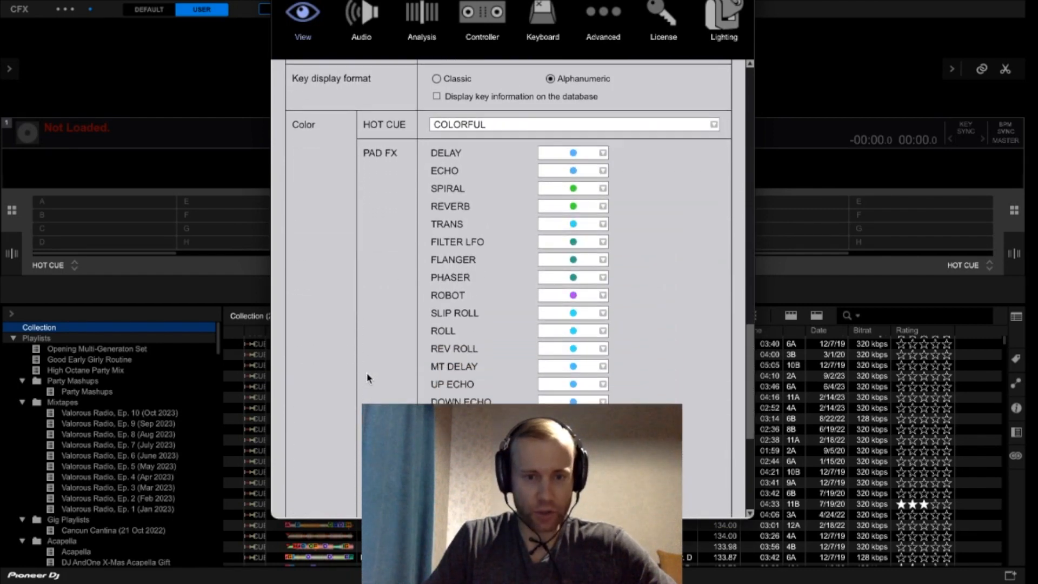
{"action": "scroll", "coordinate": [368, 376], "scroll_direction": "down", "scroll_amount": 1}
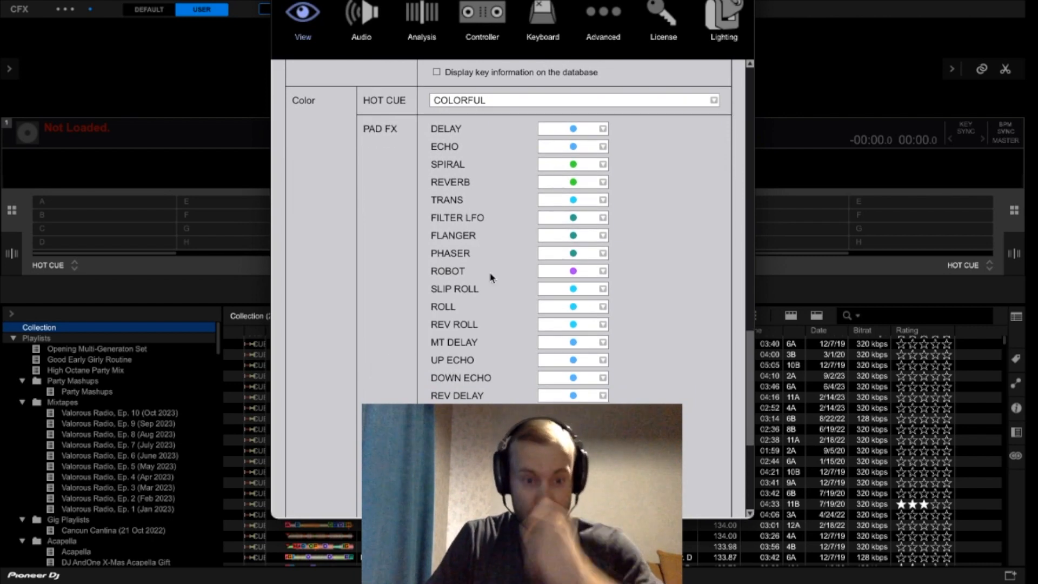
{"action": "scroll", "coordinate": [494, 271], "scroll_direction": "down", "scroll_amount": 3}
{"action": "scroll", "coordinate": [447, 308], "scroll_direction": "down", "scroll_amount": 7}
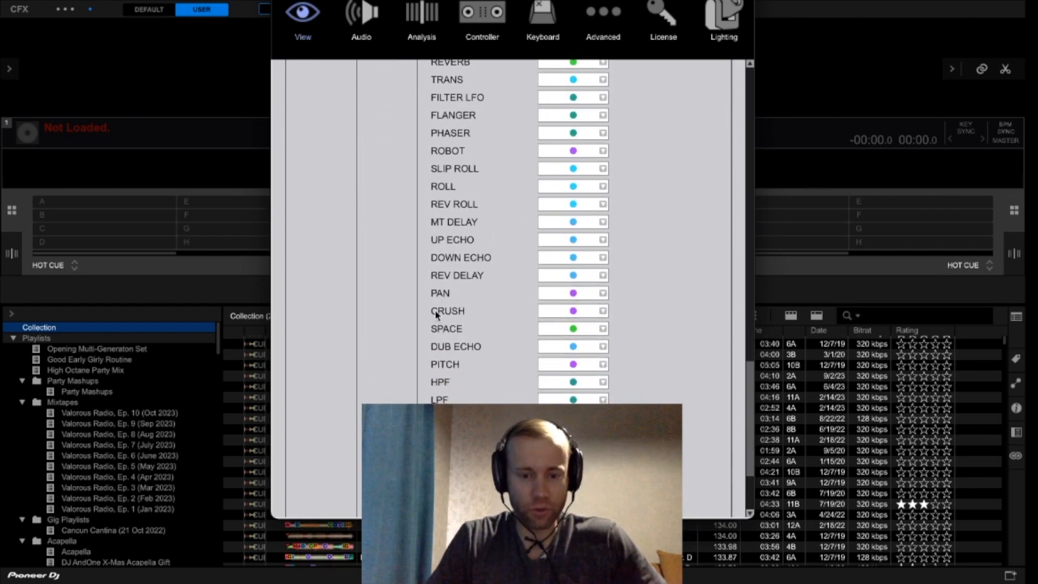
{"action": "scroll", "coordinate": [432, 323], "scroll_direction": "down", "scroll_amount": 1}
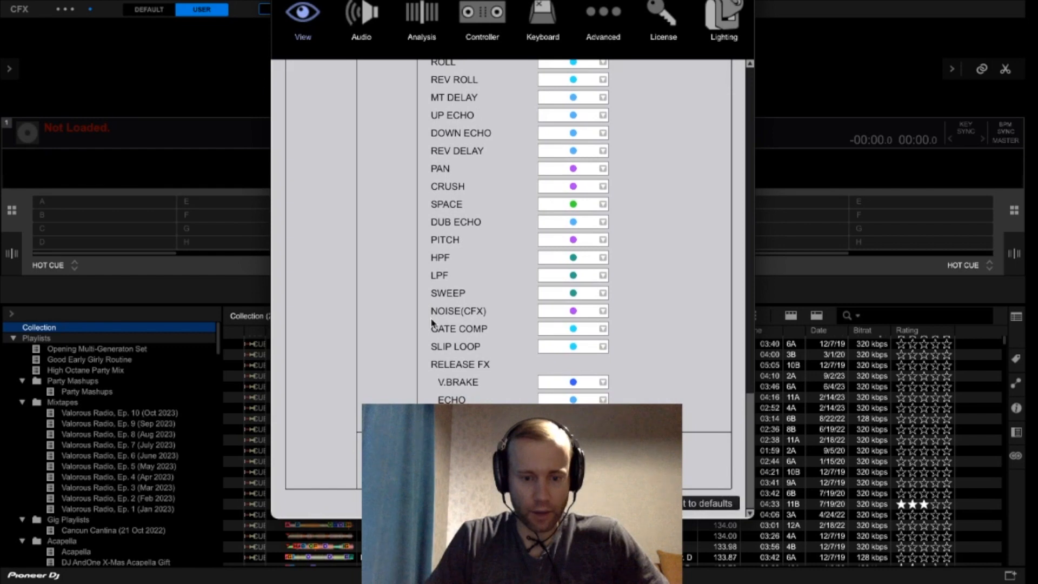
{"action": "left_click_drag", "start_coordinate": [754, 430], "coordinate": [757, 96]}
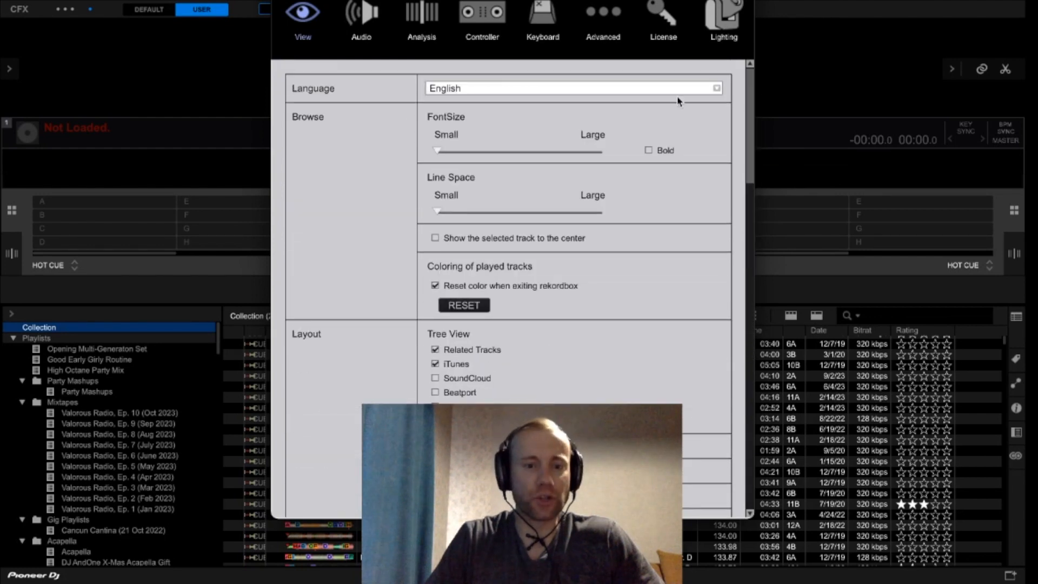
- Review the Audio preferences, including the input and output channels and the available audio devices
{"action": "left_click", "coordinate": [361, 19]}
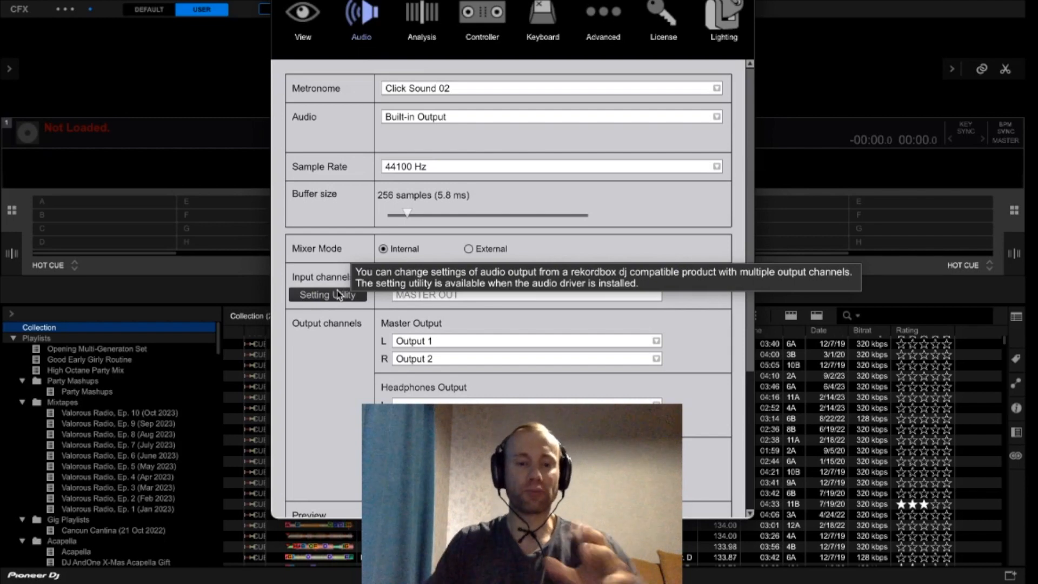
{"action": "scroll", "coordinate": [340, 303], "scroll_direction": "down", "scroll_amount": 4}
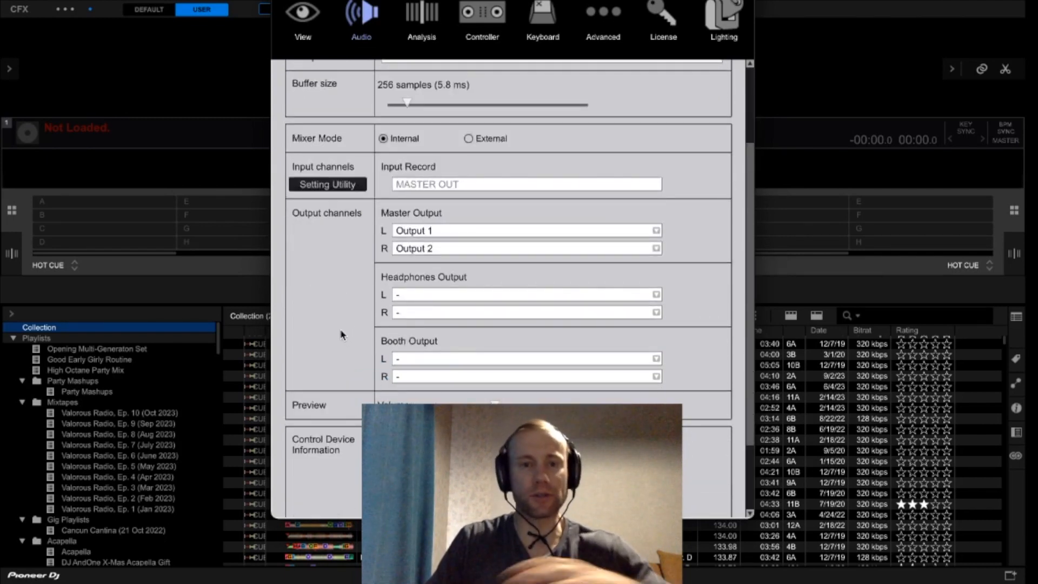
{"action": "scroll", "coordinate": [330, 346], "scroll_direction": "down", "scroll_amount": 3}
{"action": "scroll", "coordinate": [357, 368], "scroll_direction": "up", "scroll_amount": 7}
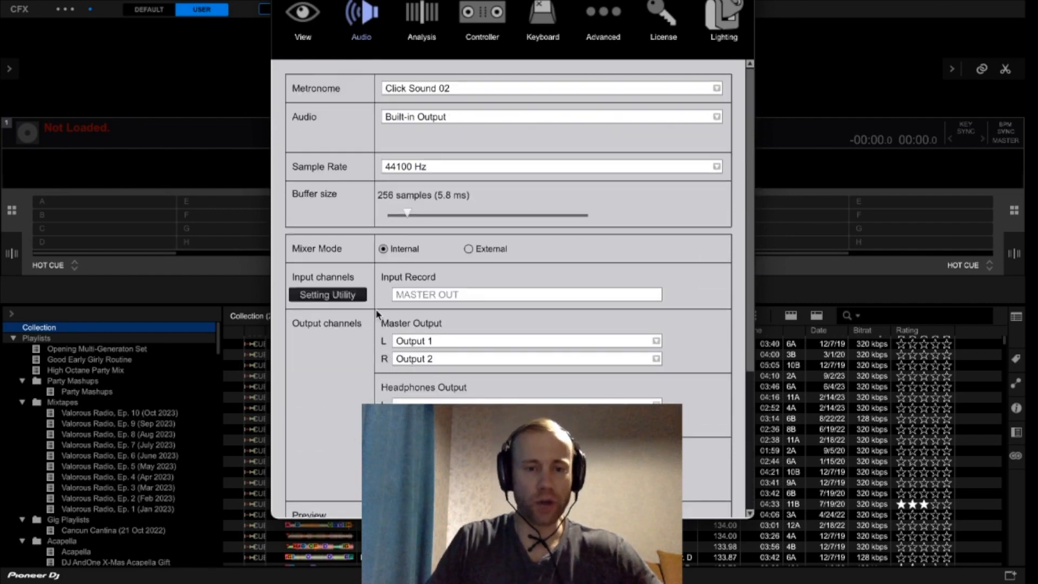
{"action": "left_click", "coordinate": [474, 118]}
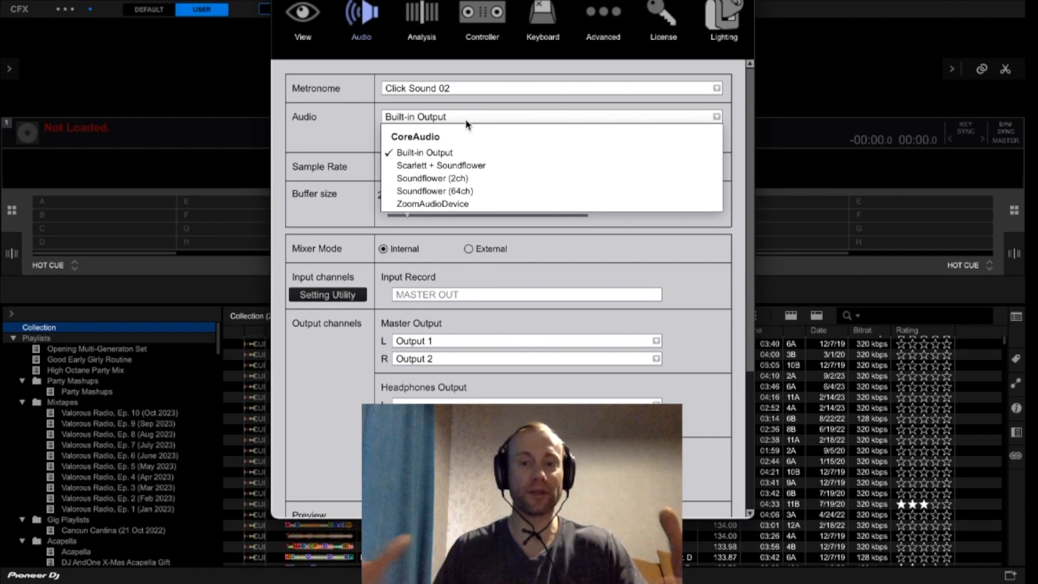
{"action": "left_click", "coordinate": [465, 121]}
- Review the track analysis preferences and the available BPM range options
{"action": "left_click", "coordinate": [419, 9]}
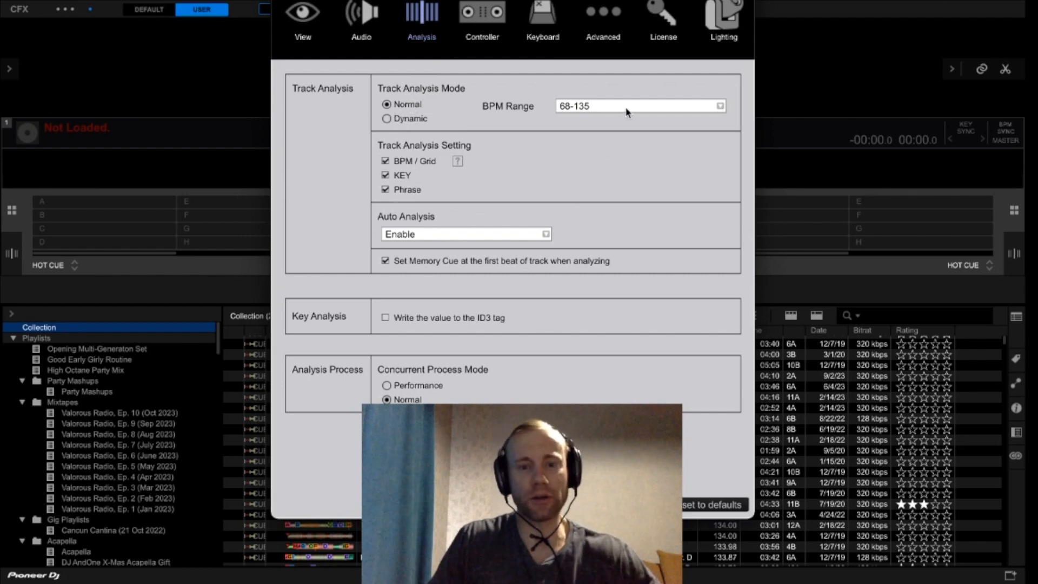
{"action": "left_click", "coordinate": [720, 107]}
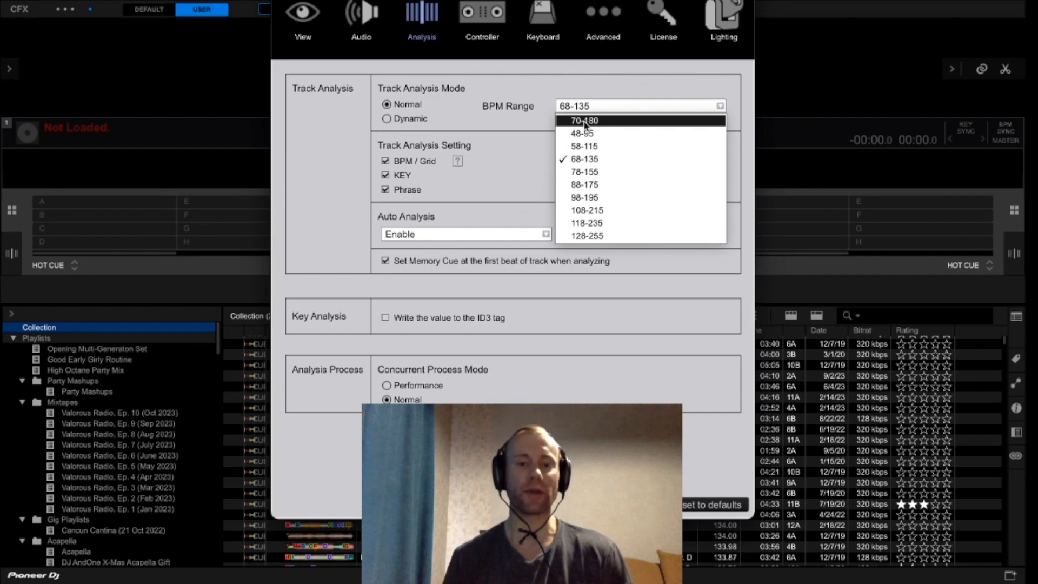
{"action": "left_click", "coordinate": [626, 90]}
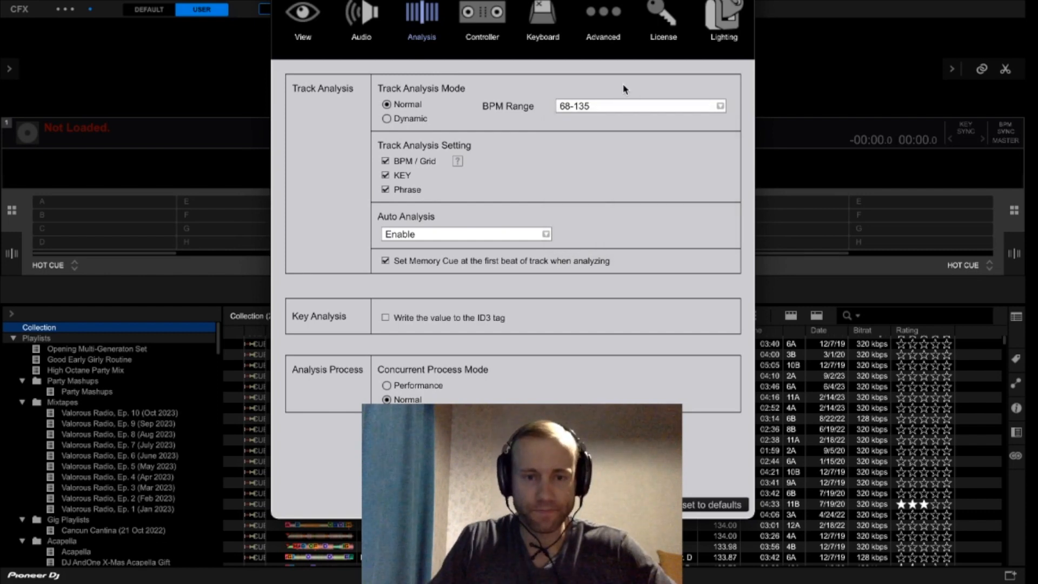
- Review the controller's Deck settings, from the lock and load options through auto cue, vinyl speed, jog and sync type
{"action": "left_click", "coordinate": [468, 18]}
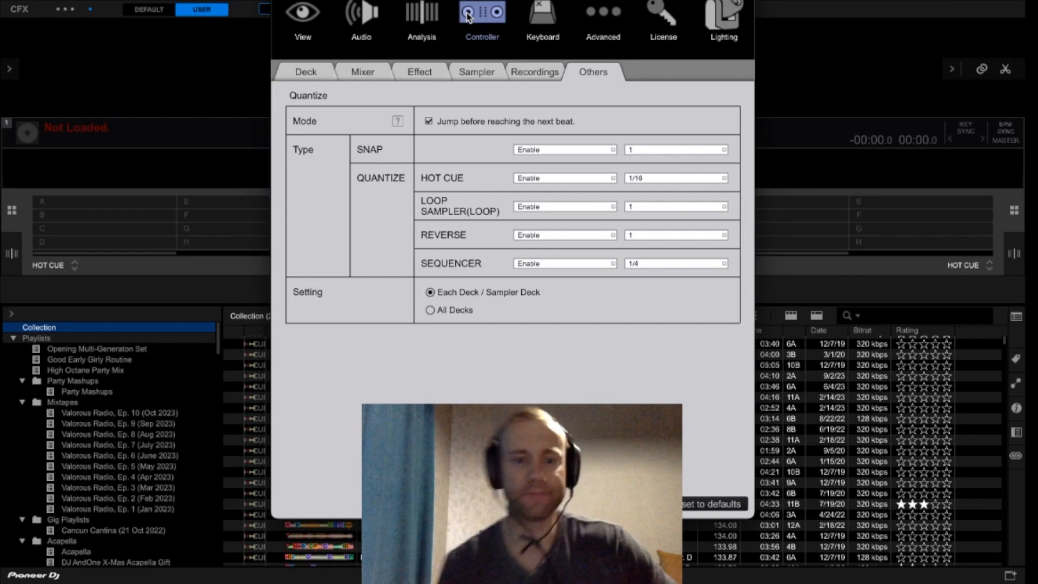
{"action": "left_click", "coordinate": [316, 76]}
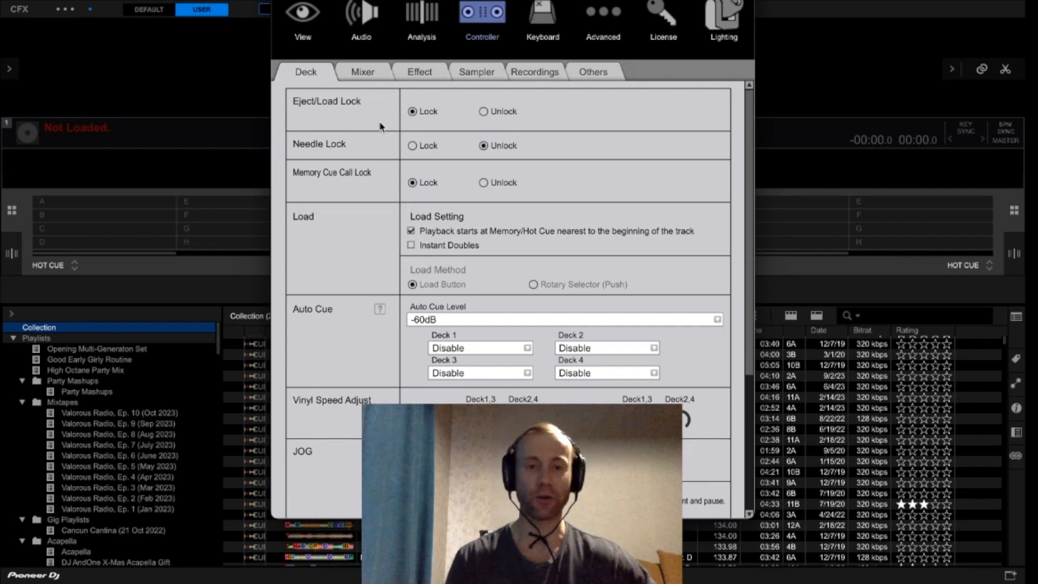
{"action": "scroll", "coordinate": [358, 222], "scroll_direction": "down", "scroll_amount": 2}
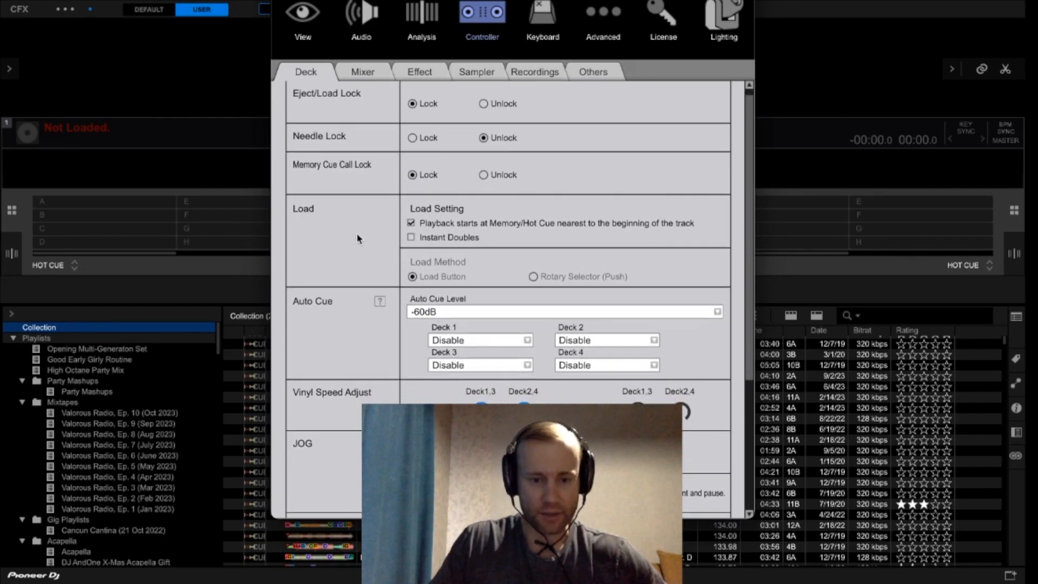
{"action": "scroll", "coordinate": [346, 267], "scroll_direction": "down", "scroll_amount": 3}
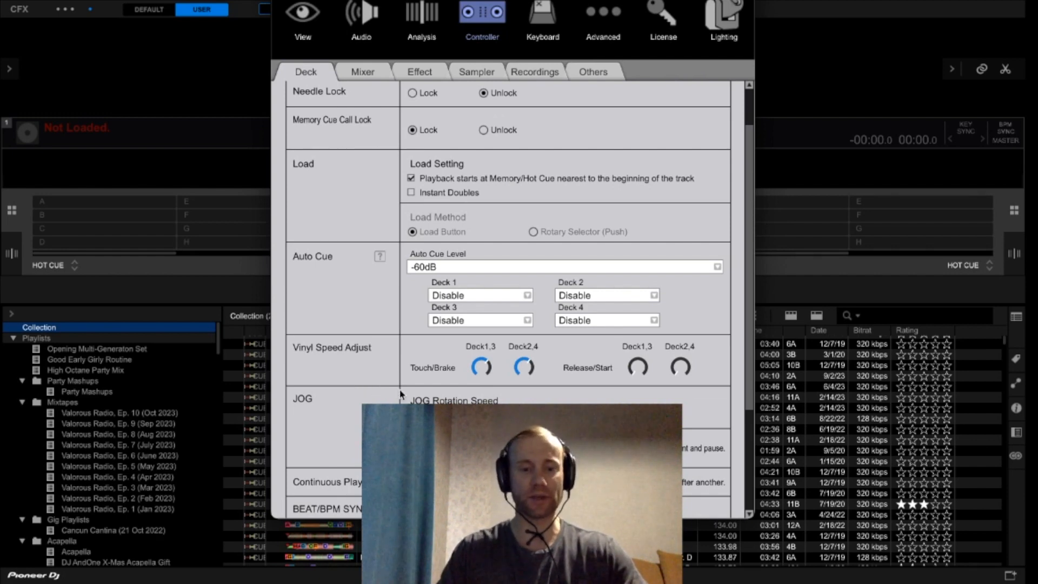
{"action": "scroll", "coordinate": [500, 380], "scroll_direction": "down", "scroll_amount": 5}
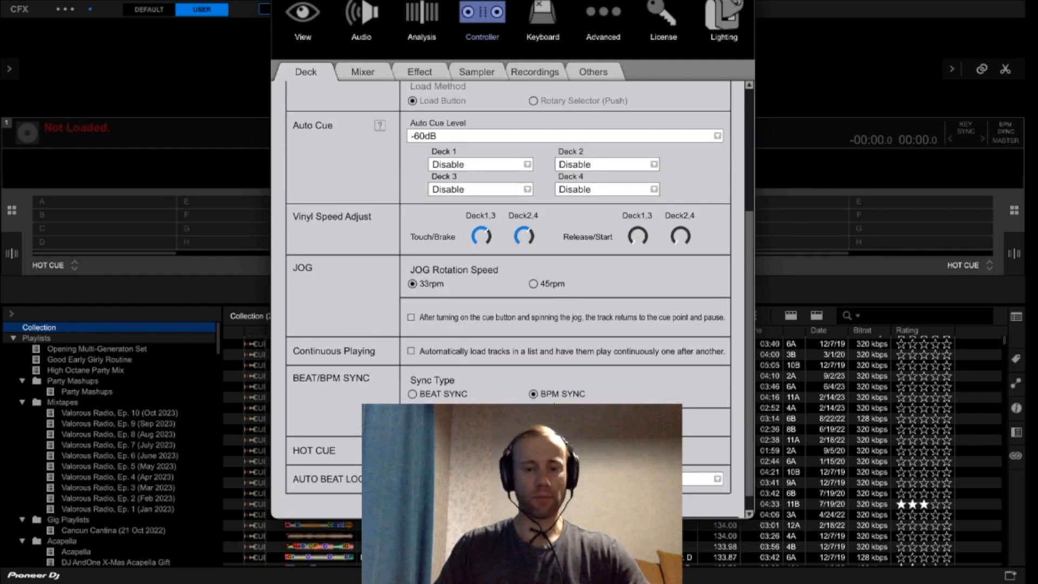
{"action": "scroll", "coordinate": [559, 402], "scroll_direction": "down", "scroll_amount": 1}
{"action": "scroll", "coordinate": [506, 330], "scroll_direction": "up", "scroll_amount": 9}
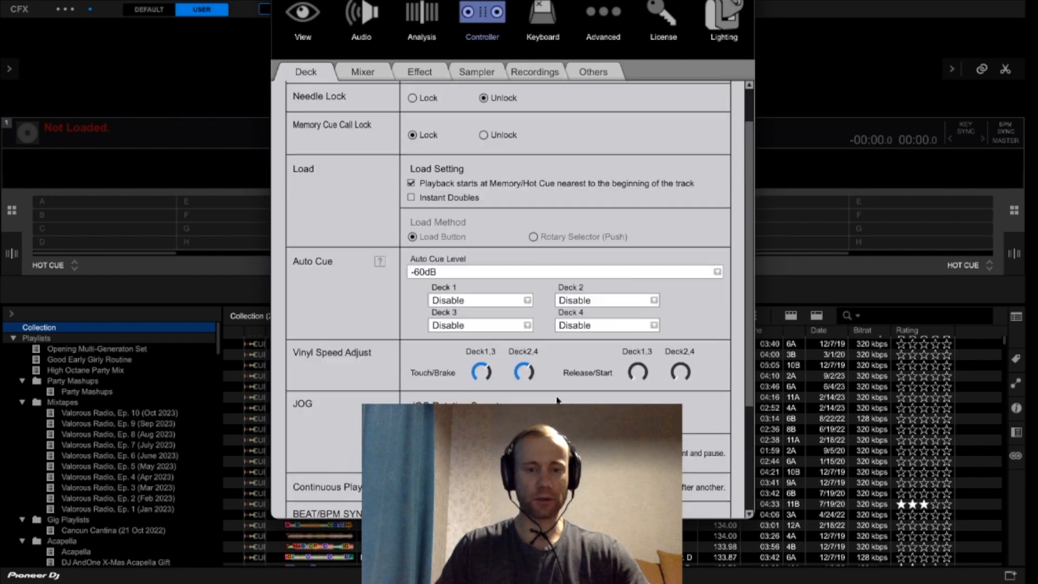
- Review the controller's Mixer settings for EQ and fader curves, plus the Effect settings for Release FX
{"action": "left_click", "coordinate": [369, 73]}
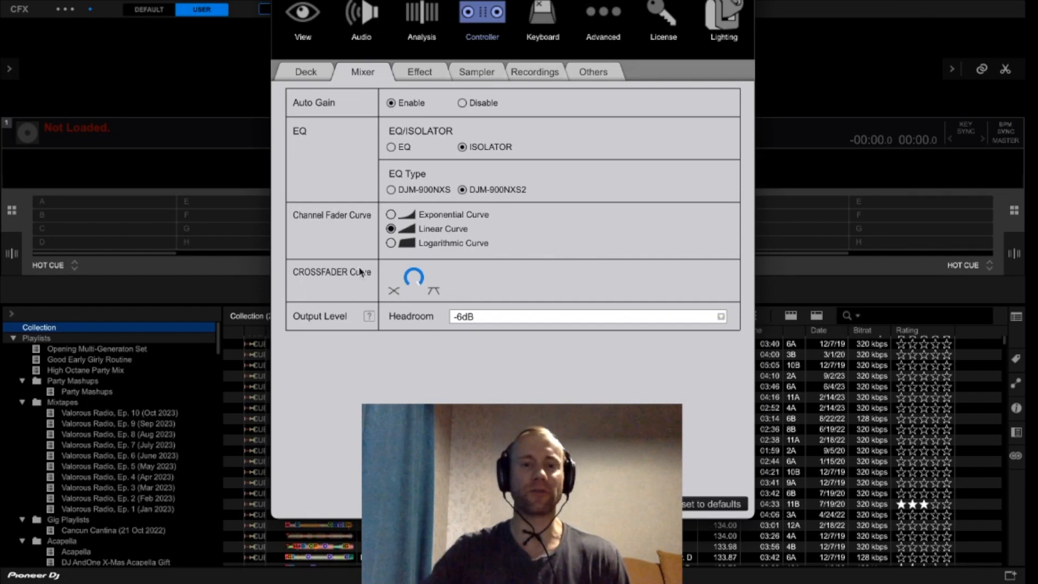
{"action": "left_click", "coordinate": [419, 71]}
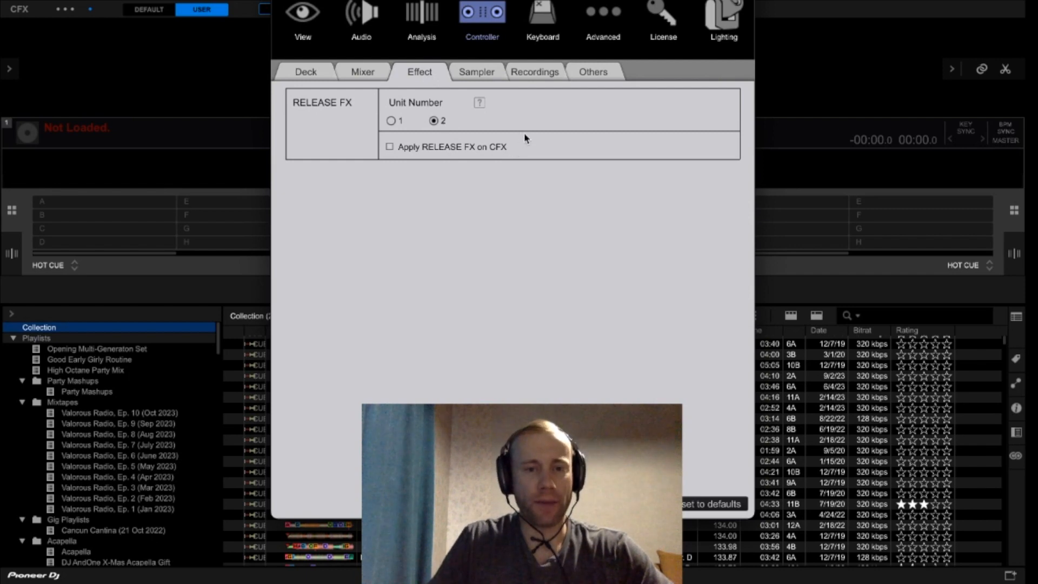
- Review the Sampler settings and browse the OSC_SAMPLER folder's PRESET ONESHOT samples, leaving the capture location as it is
{"action": "left_click", "coordinate": [479, 70]}
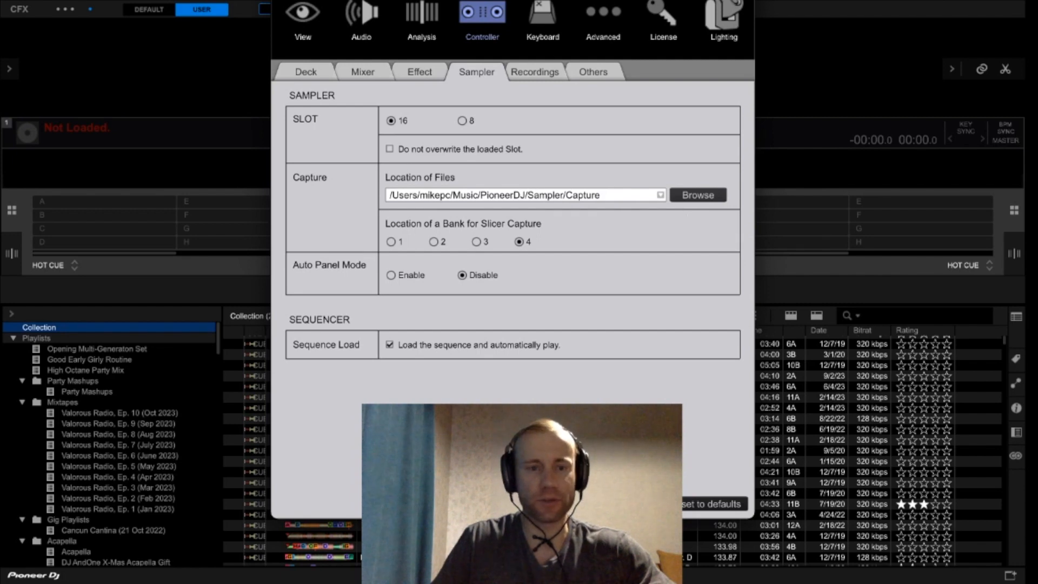
{"action": "left_click", "coordinate": [698, 195]}
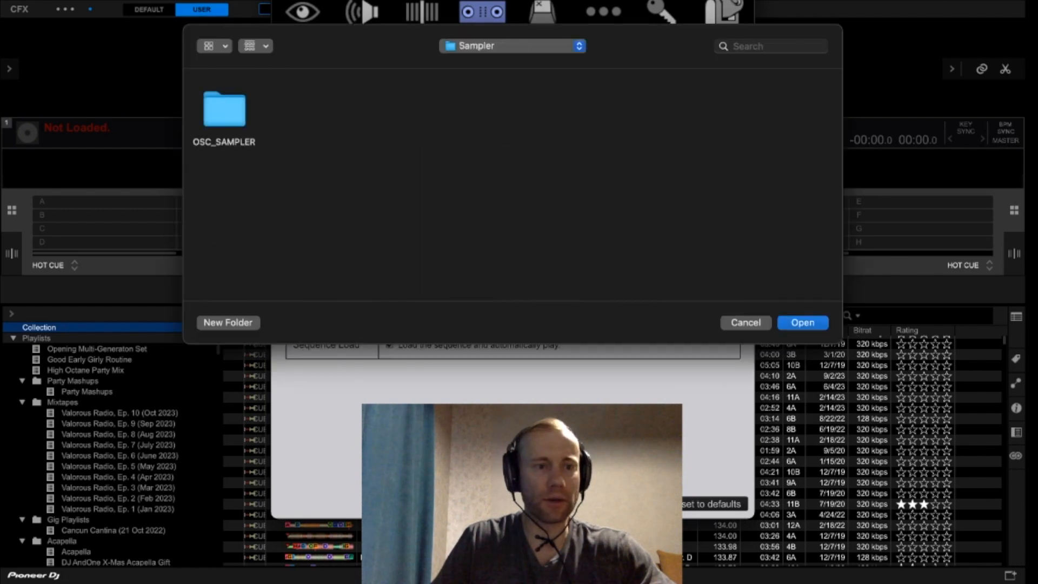
{"action": "double_click", "coordinate": [224, 110]}
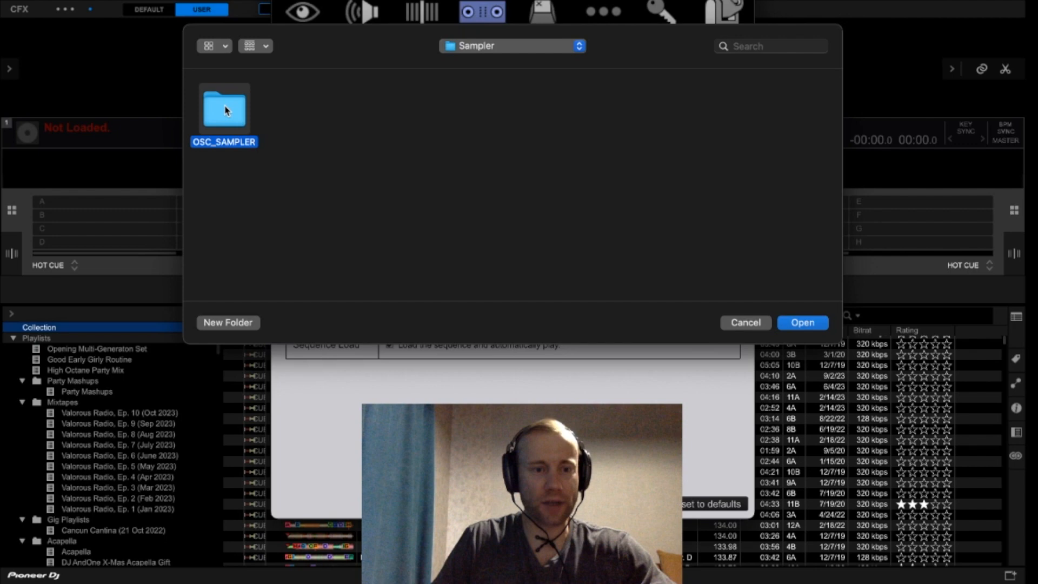
{"action": "double_click", "coordinate": [221, 102]}
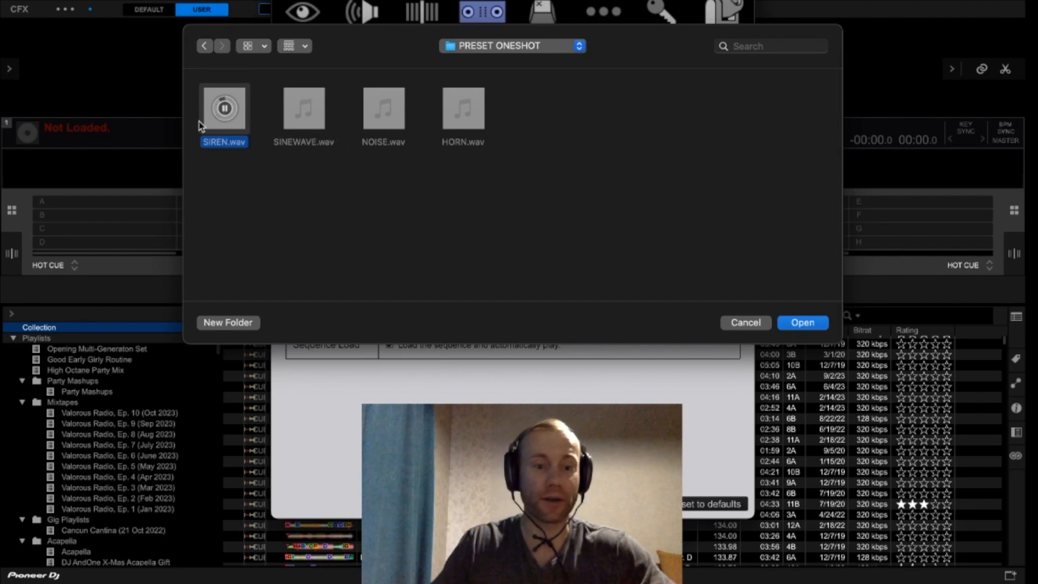
{"action": "left_click", "coordinate": [746, 323]}
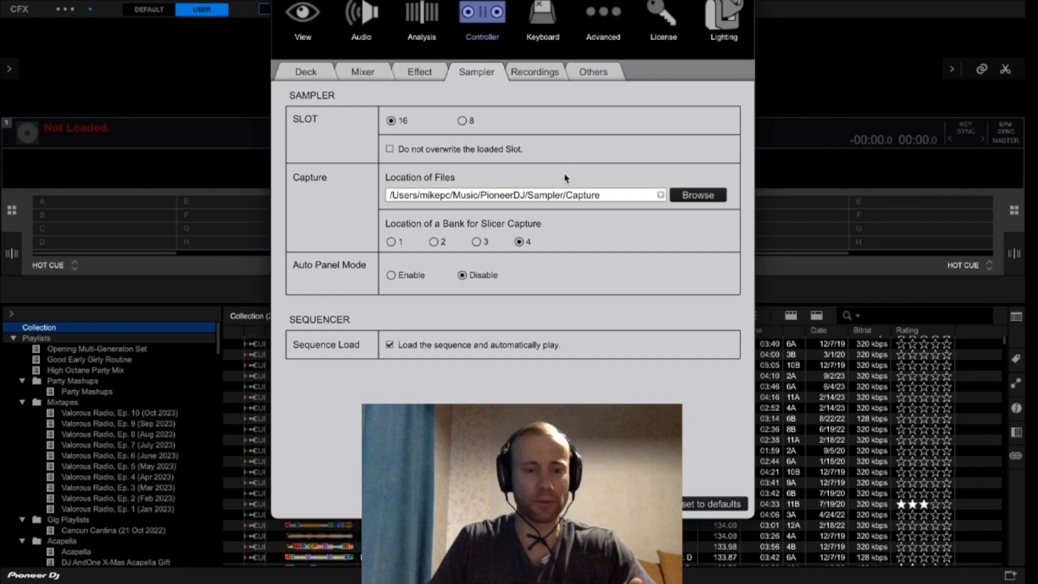
- Review the controller's Recordings settings and the Quantize settings for snap, hot cue, loop, reverse and sequencer
{"action": "left_click", "coordinate": [533, 73]}
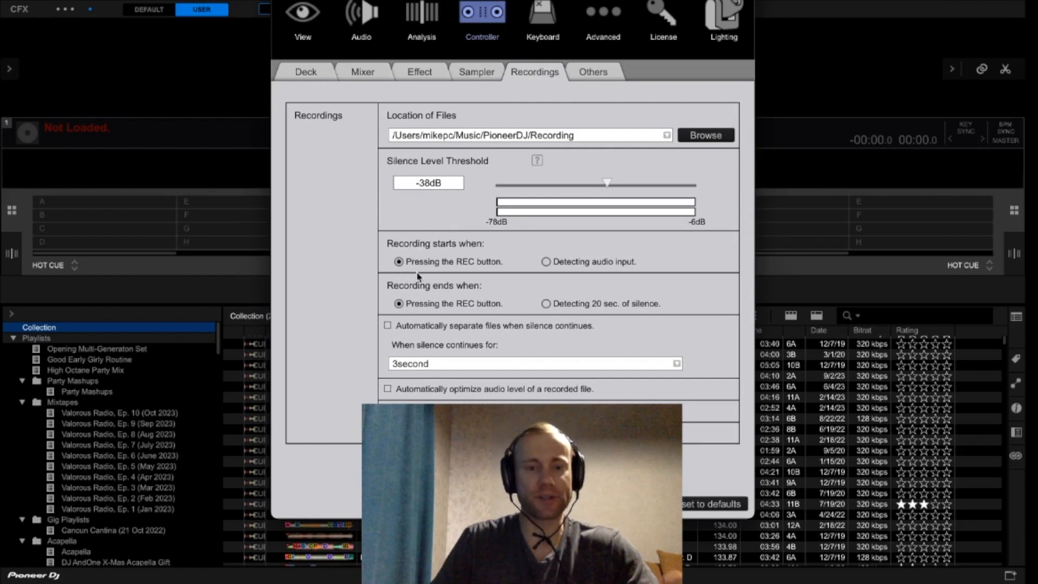
{"action": "left_click", "coordinate": [592, 80]}
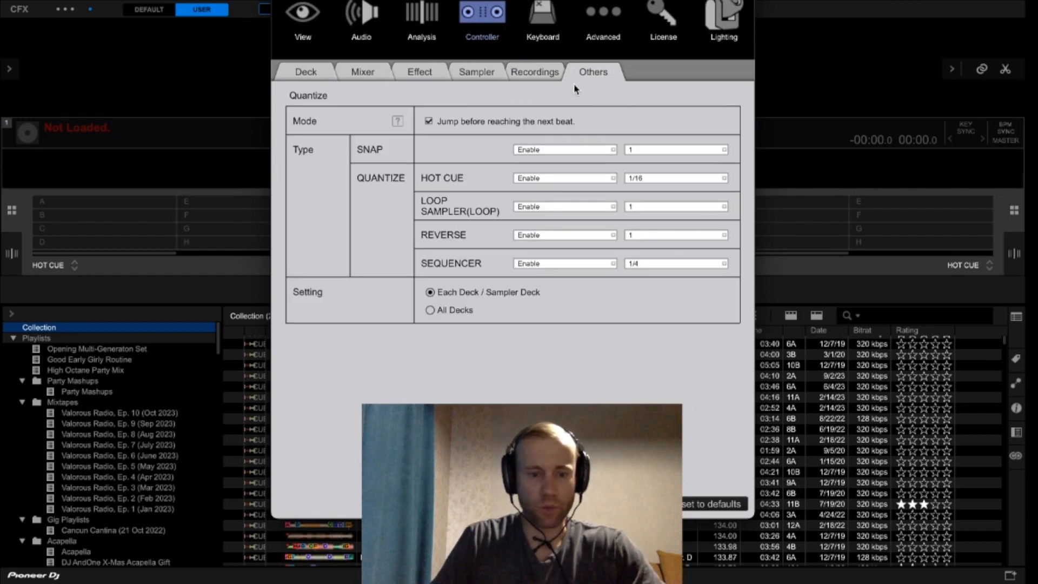
{"action": "left_click", "coordinate": [541, 74]}
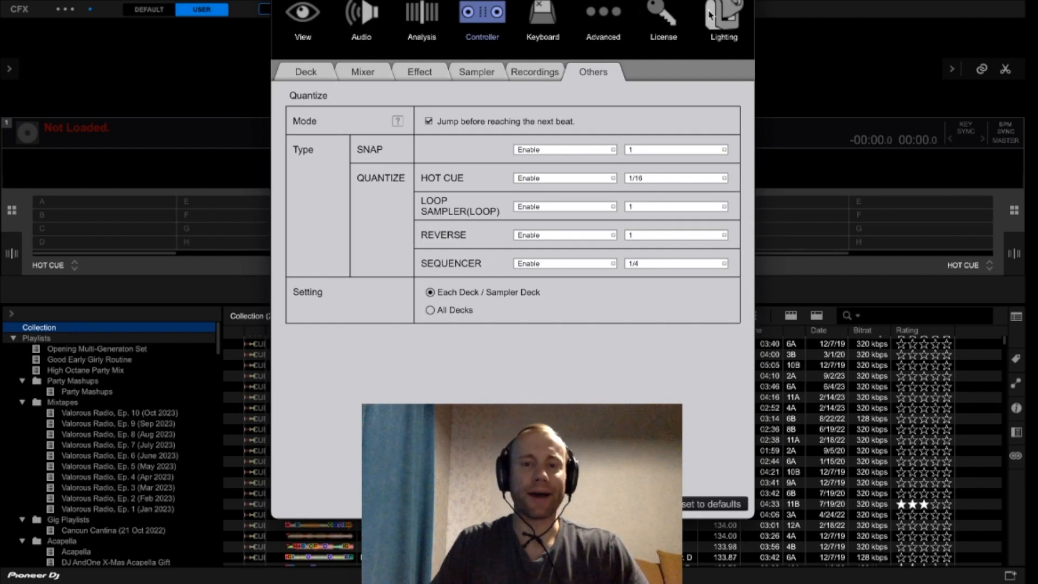
- Close the preferences, show the sampler deck and open the edit controls of the first HORN slot
{"action": "left_click", "coordinate": [538, 20]}
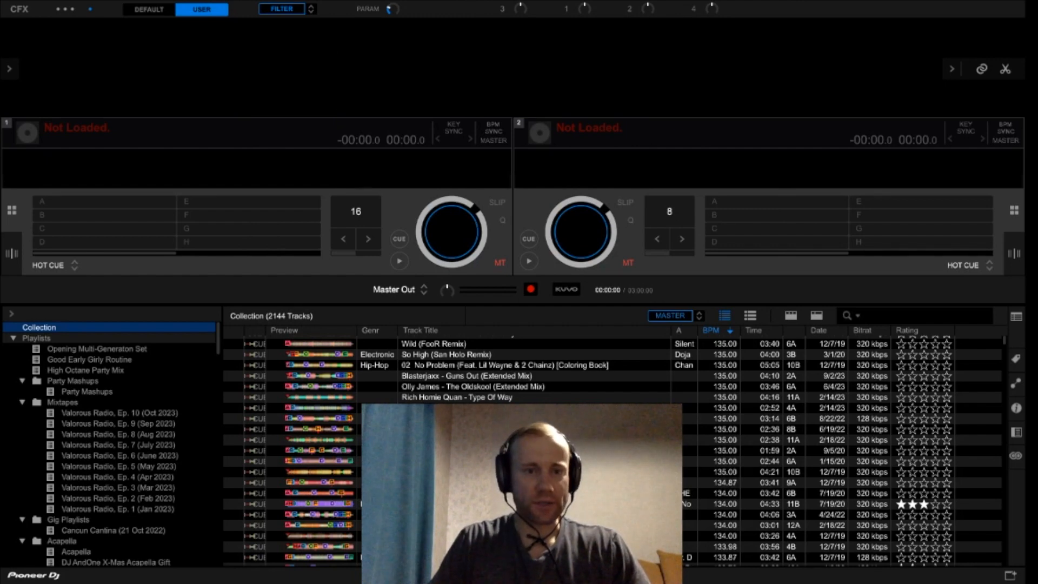
{"action": "left_click", "coordinate": [297, 11]}
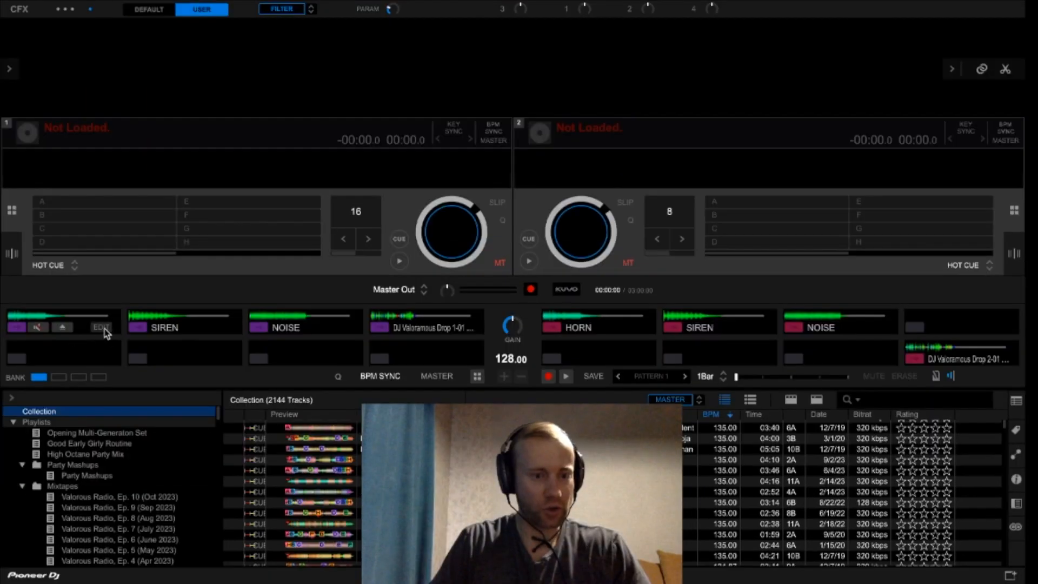
{"action": "left_click", "coordinate": [103, 329]}
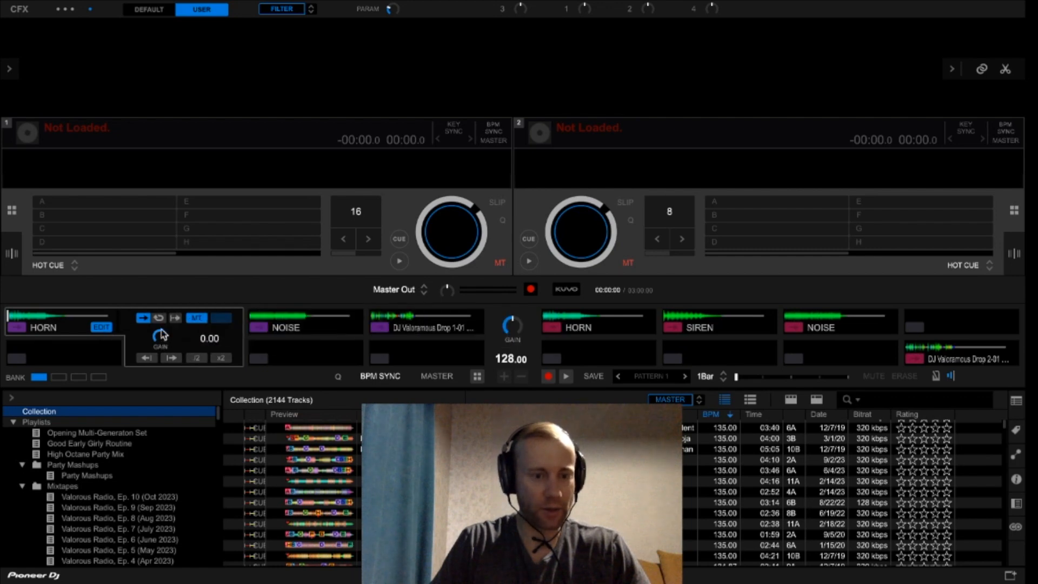
- Compare the gain and playback edit controls of the purple SIREN and HORN sampler slots, closing each one after viewing
{"action": "left_click", "coordinate": [98, 329]}
{"action": "left_click", "coordinate": [222, 327]}
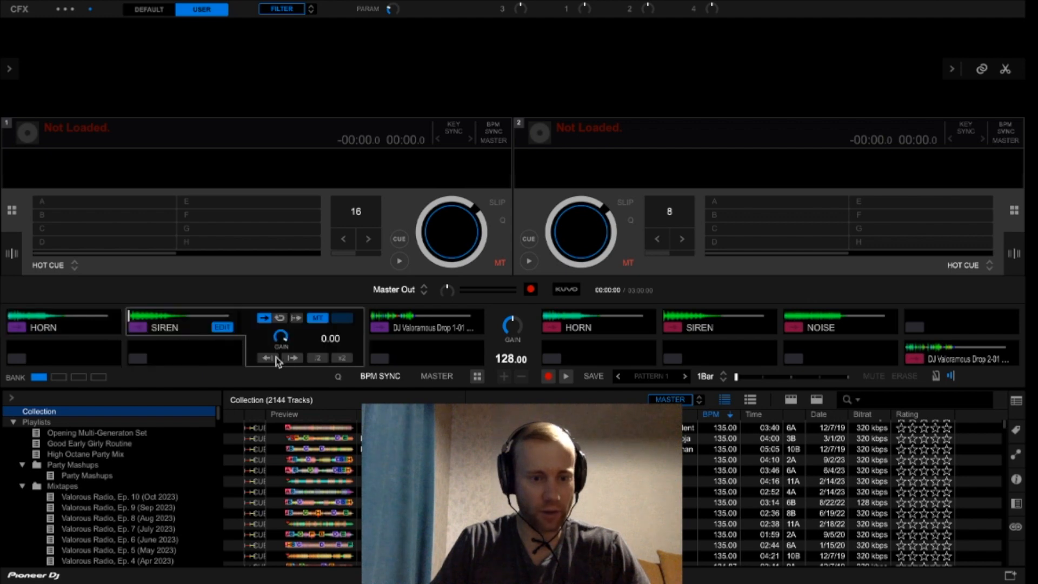
{"action": "left_click", "coordinate": [222, 328]}
{"action": "left_click", "coordinate": [103, 327]}
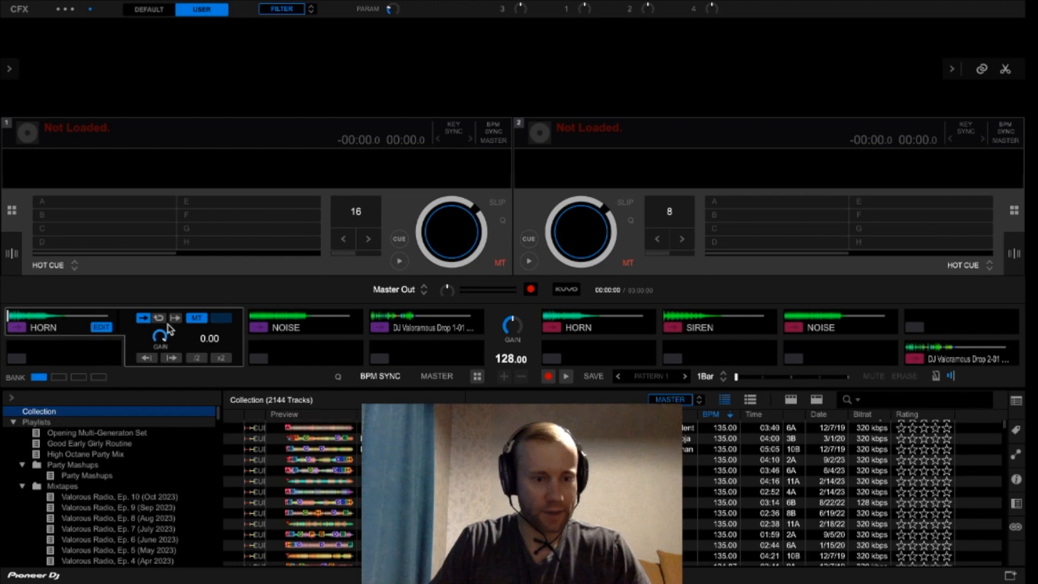
{"action": "left_click", "coordinate": [98, 327]}
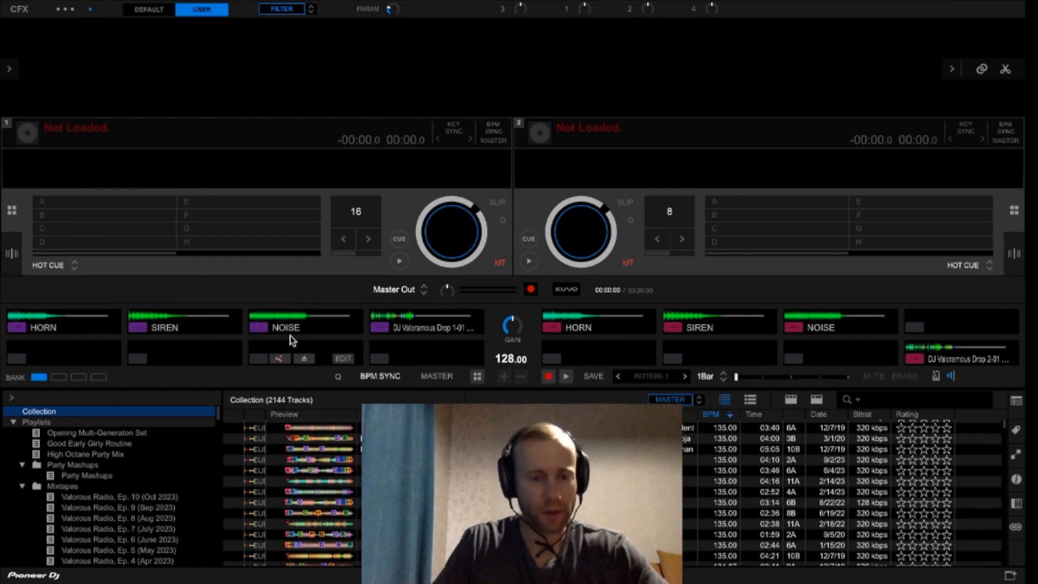
- View the edit controls of the purple NOISE sampler slot, close them and play its sample
{"action": "left_click", "coordinate": [343, 328]}
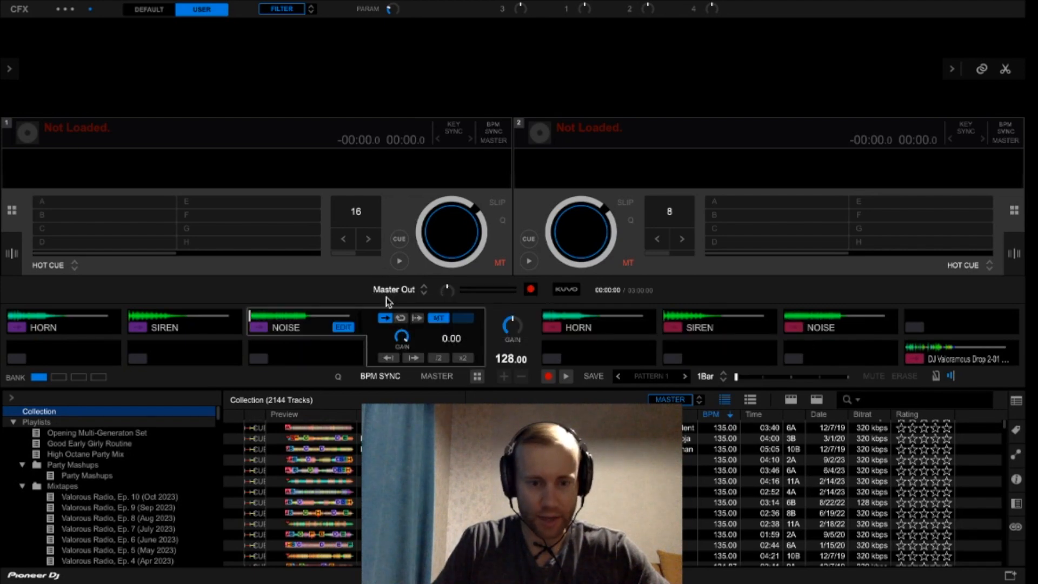
{"action": "left_click", "coordinate": [343, 327]}
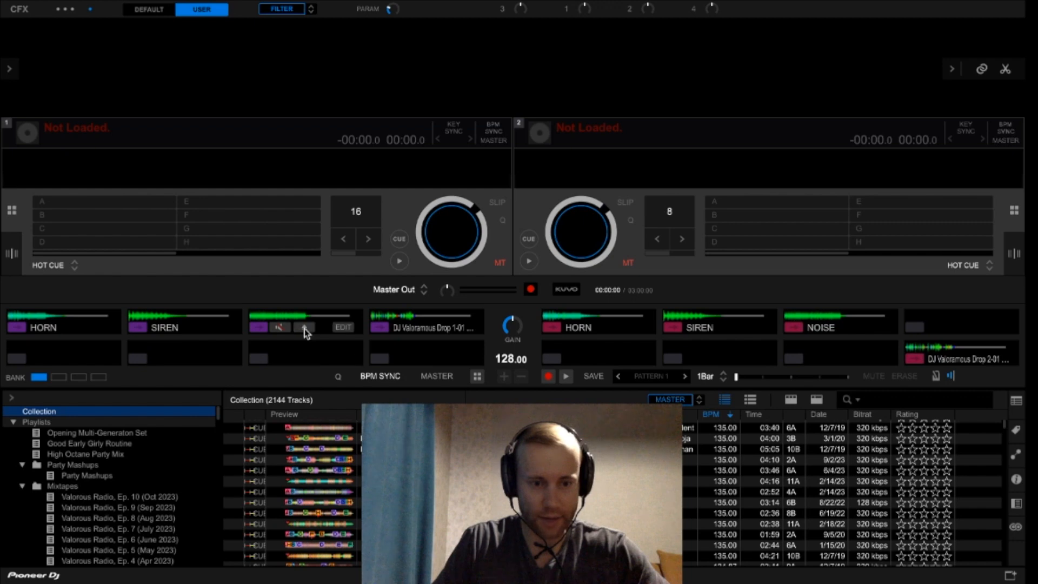
{"action": "left_click", "coordinate": [259, 330]}
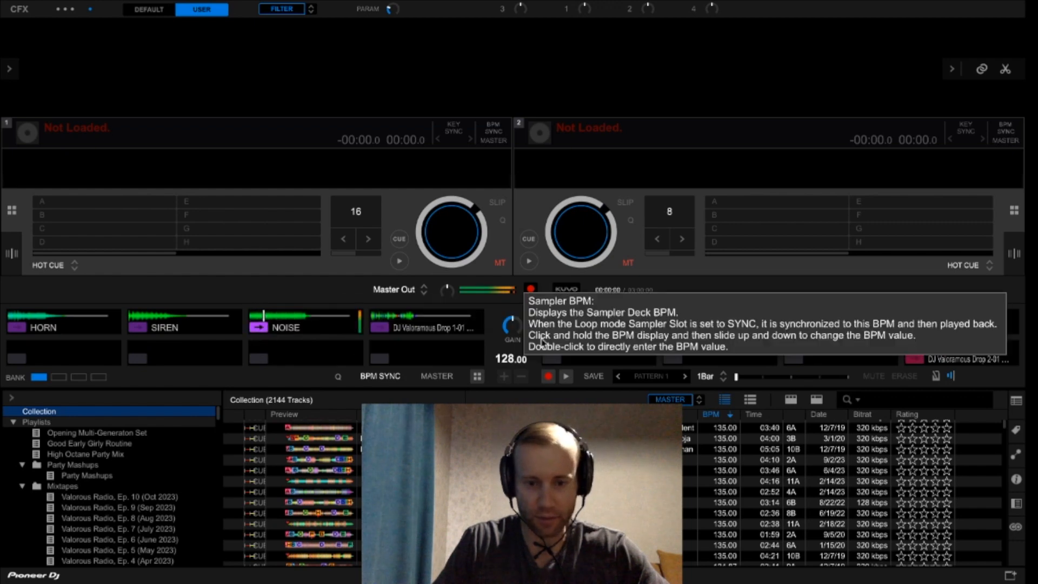
- View and close the edit controls of the red HORN, SIREN and NOISE slots, and play the DJ drop sample beside the purple NOISE slot
{"action": "left_click", "coordinate": [636, 327]}
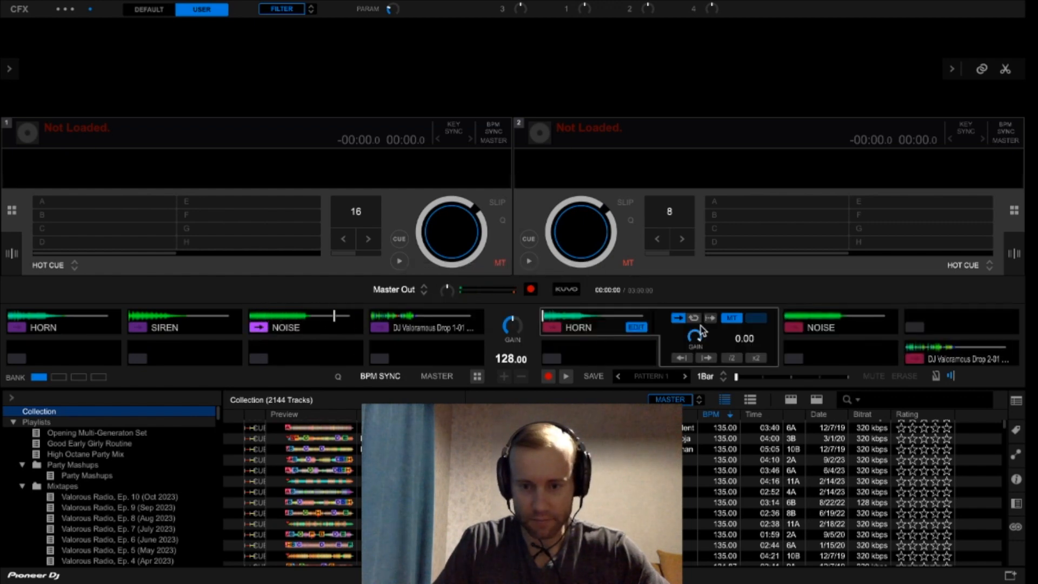
{"action": "left_click", "coordinate": [637, 328]}
{"action": "left_click", "coordinate": [755, 327]}
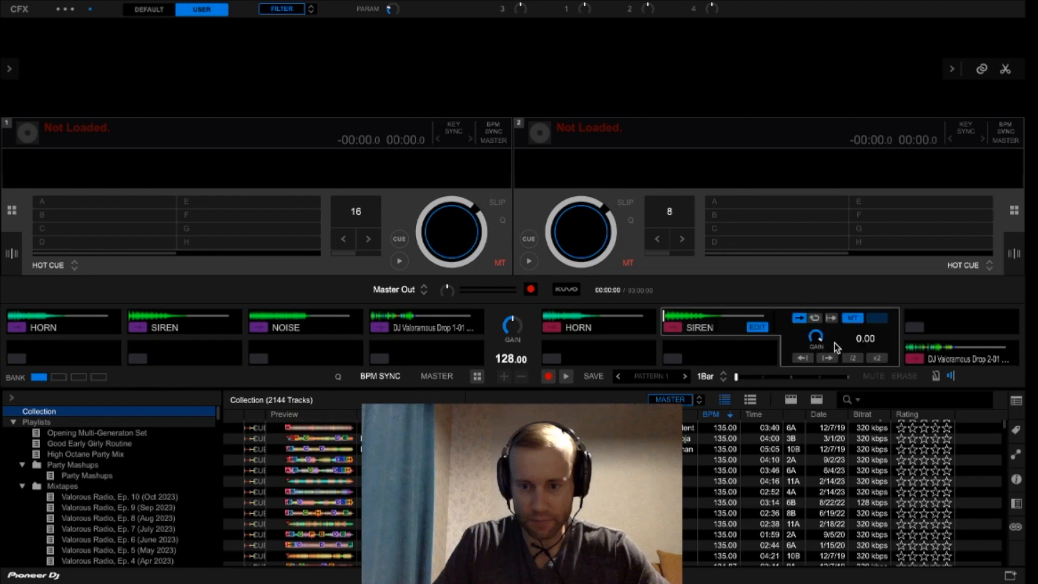
{"action": "left_click", "coordinate": [758, 328]}
{"action": "left_click", "coordinate": [879, 327]}
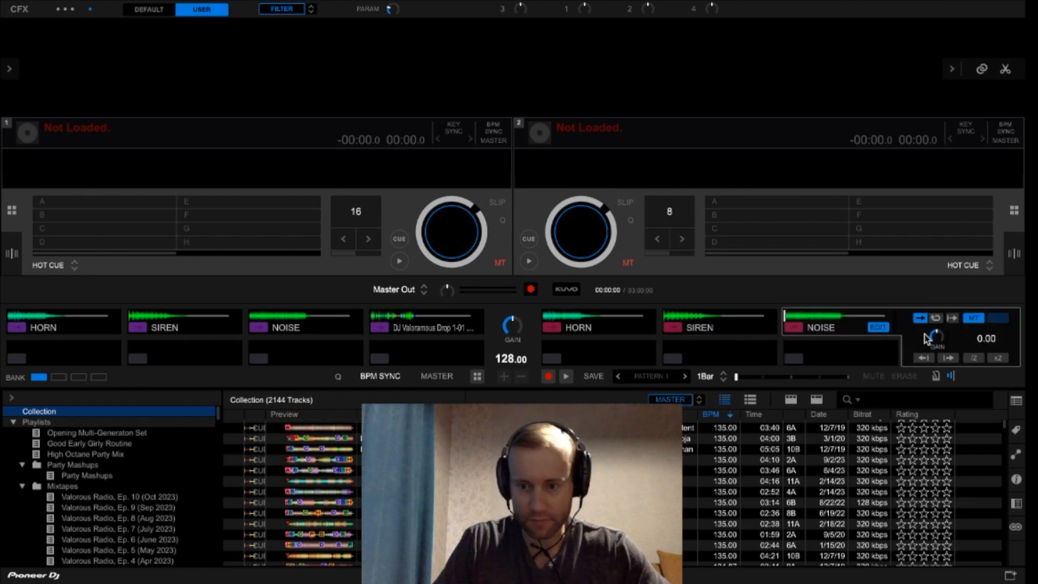
{"action": "left_click", "coordinate": [880, 326]}
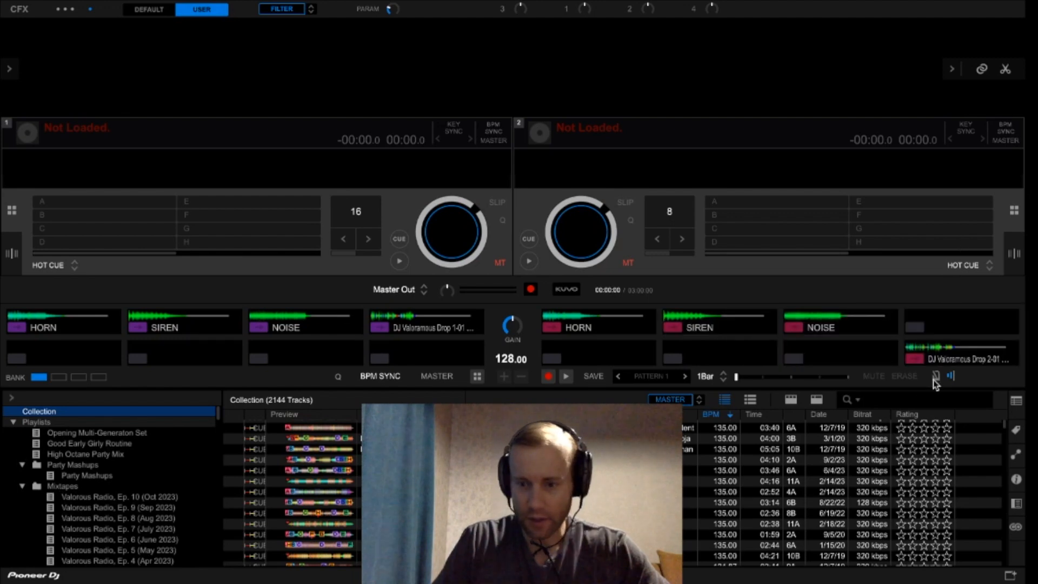
{"action": "left_click", "coordinate": [379, 327]}
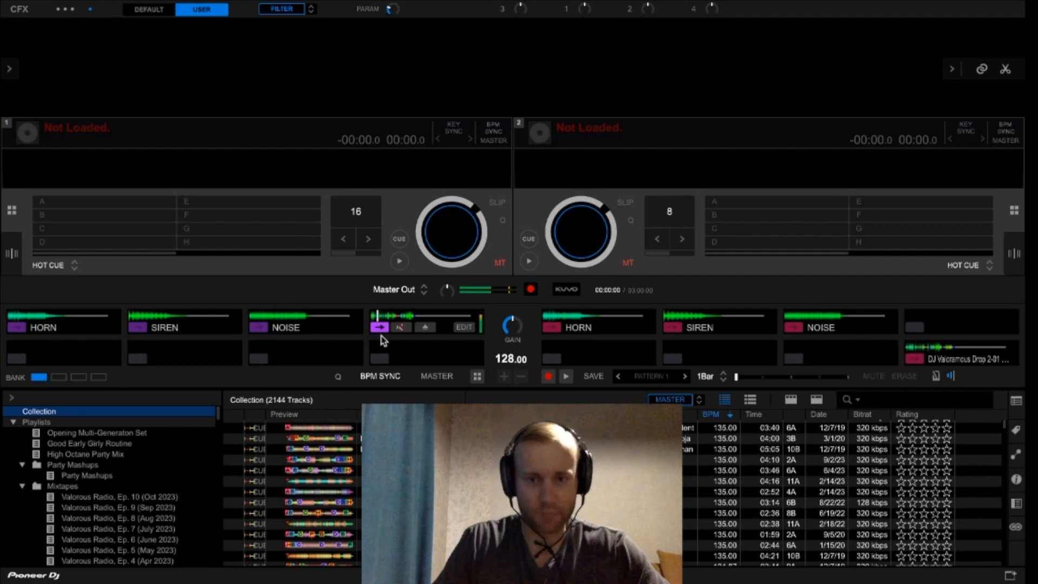